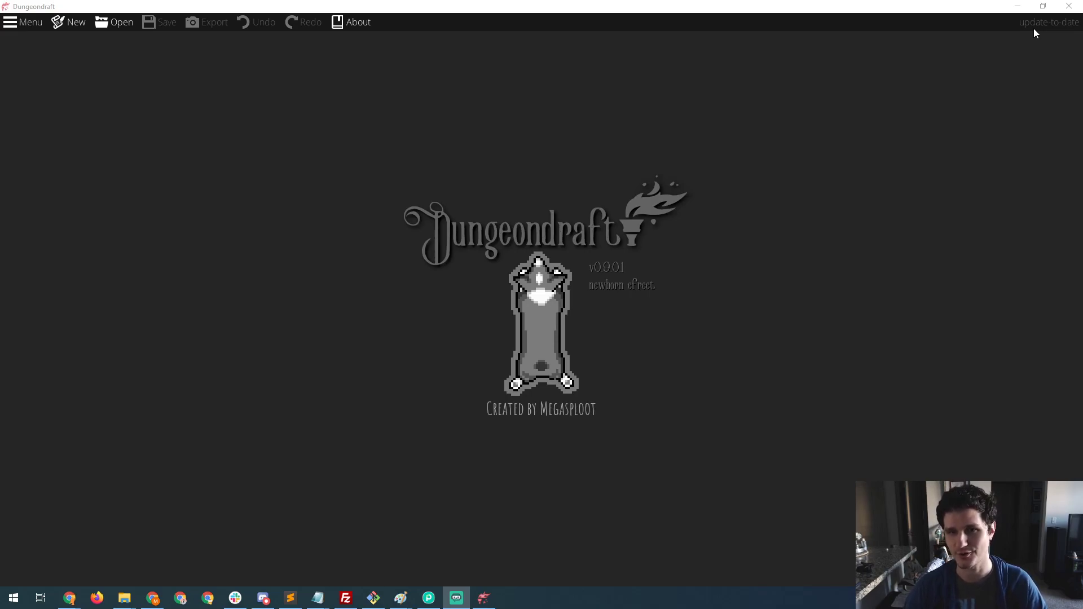
- Look over the general preferences for undo levels and automatic backups without changing them
left_click(990, 63)
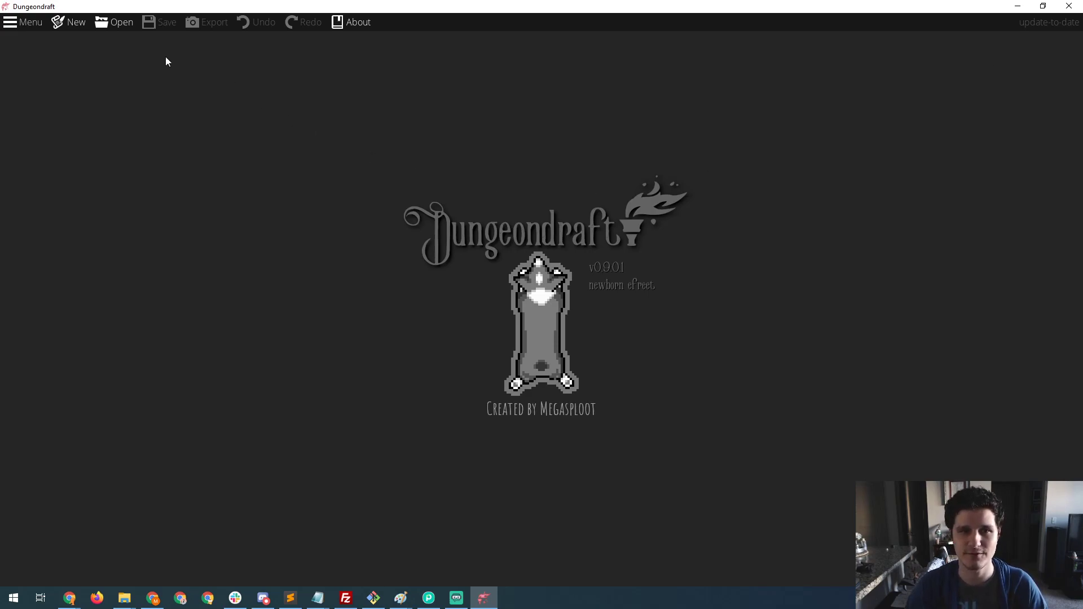
left_click(30, 26)
left_click(23, 57)
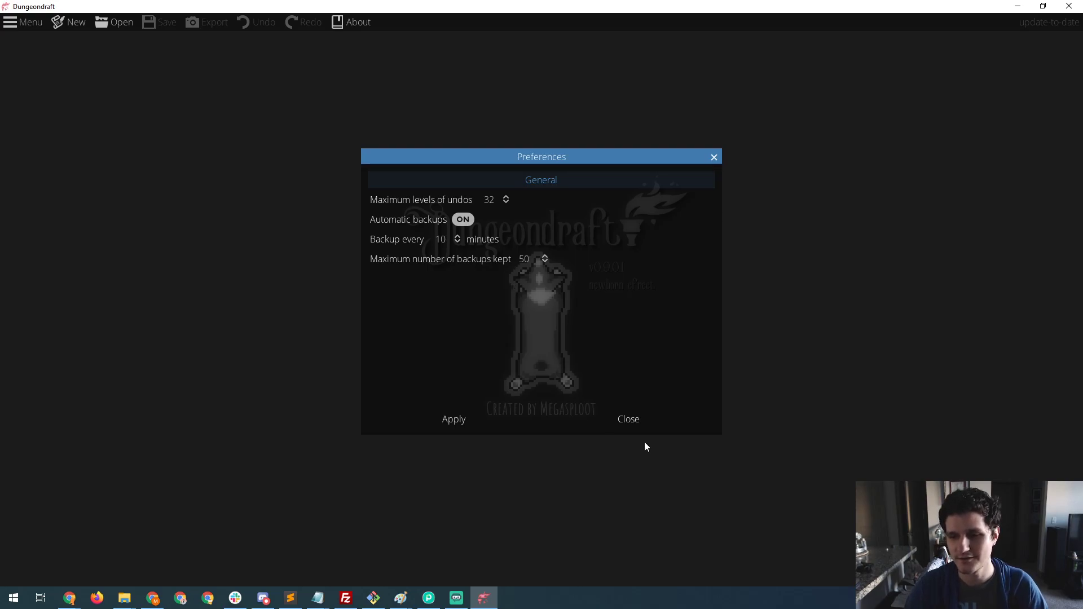
left_click(638, 425)
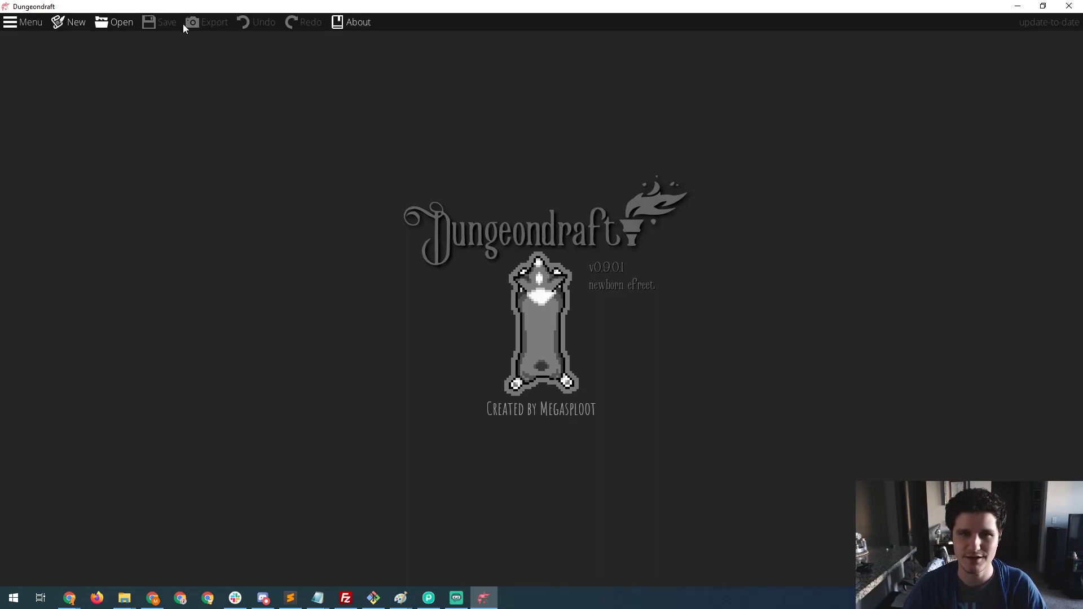
- Open the object tags editor and look through the list of available tags
left_click(28, 25)
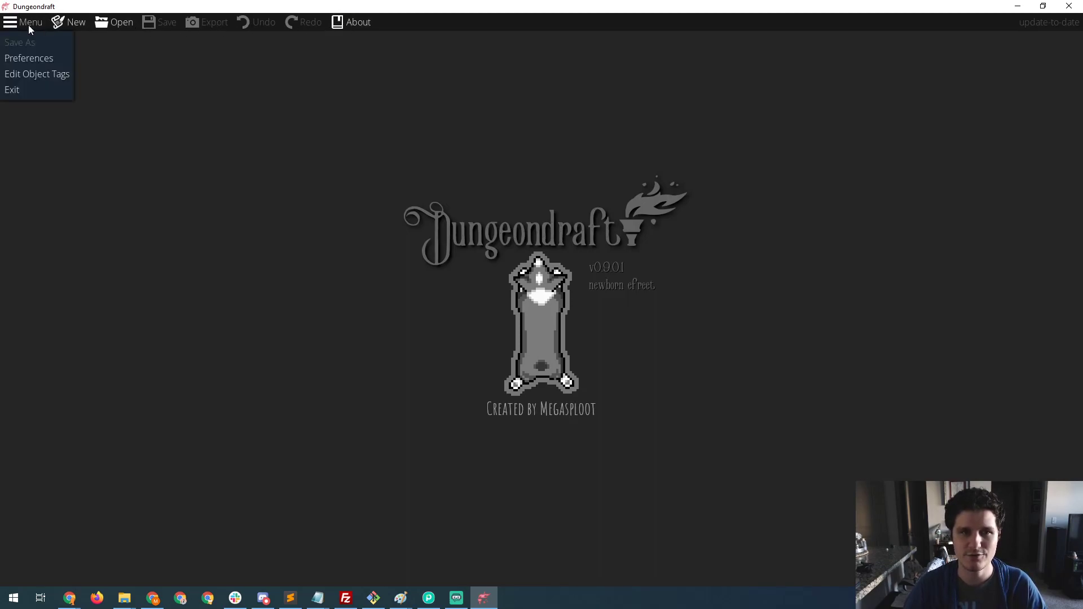
left_click(26, 74)
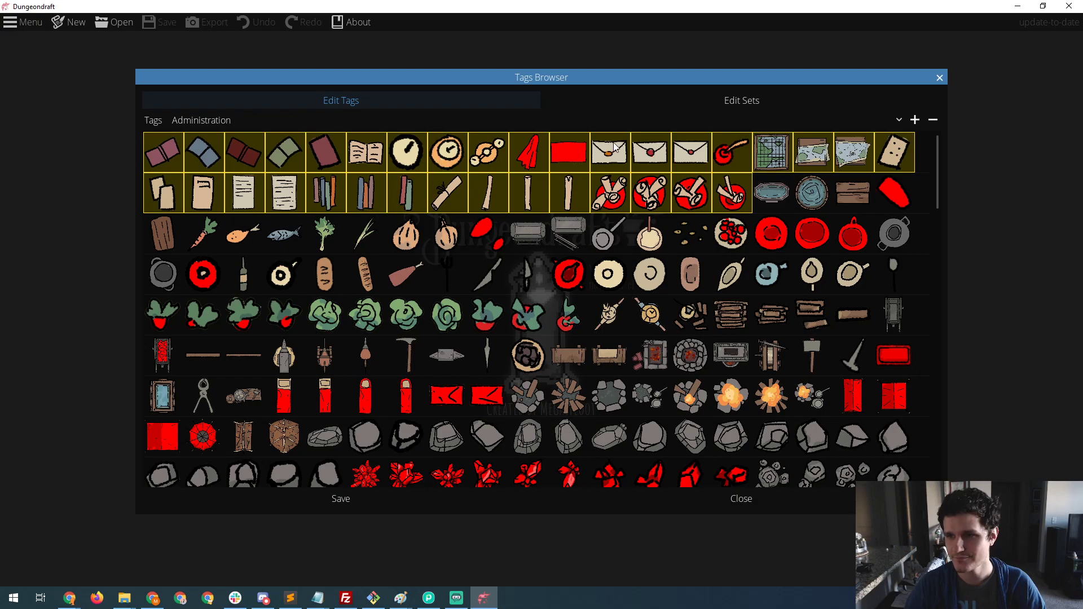
left_click_drag(940, 139, 916, 102)
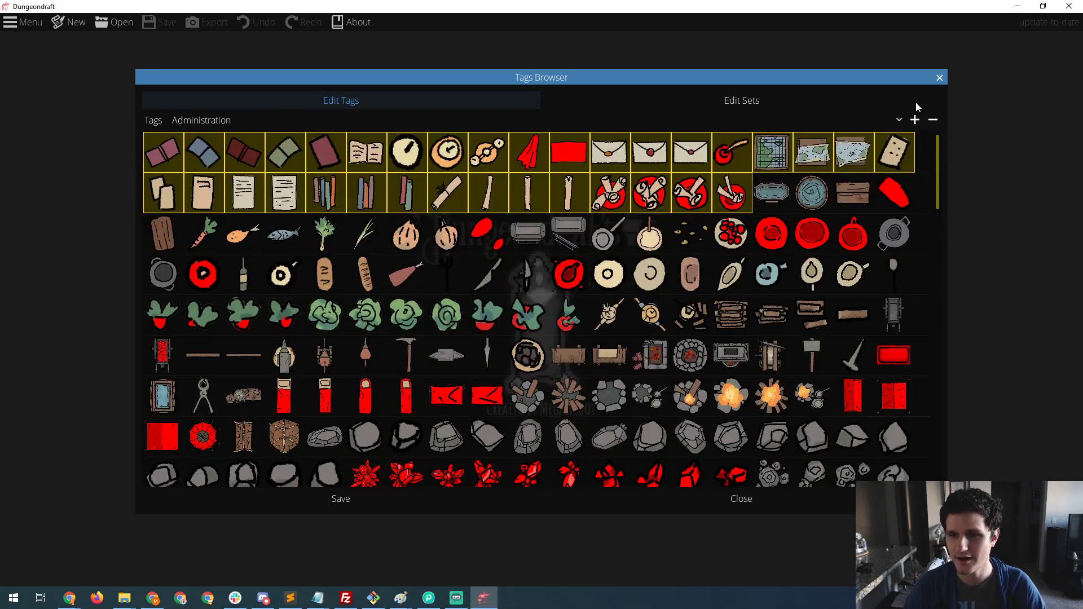
left_click(223, 120)
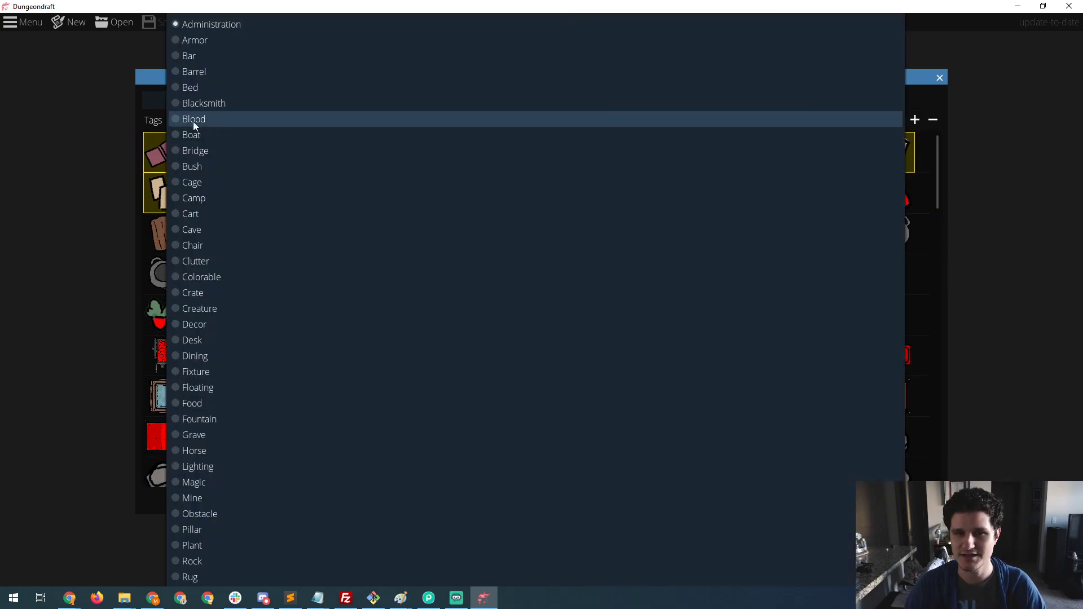
scroll(243, 180, "down", 3)
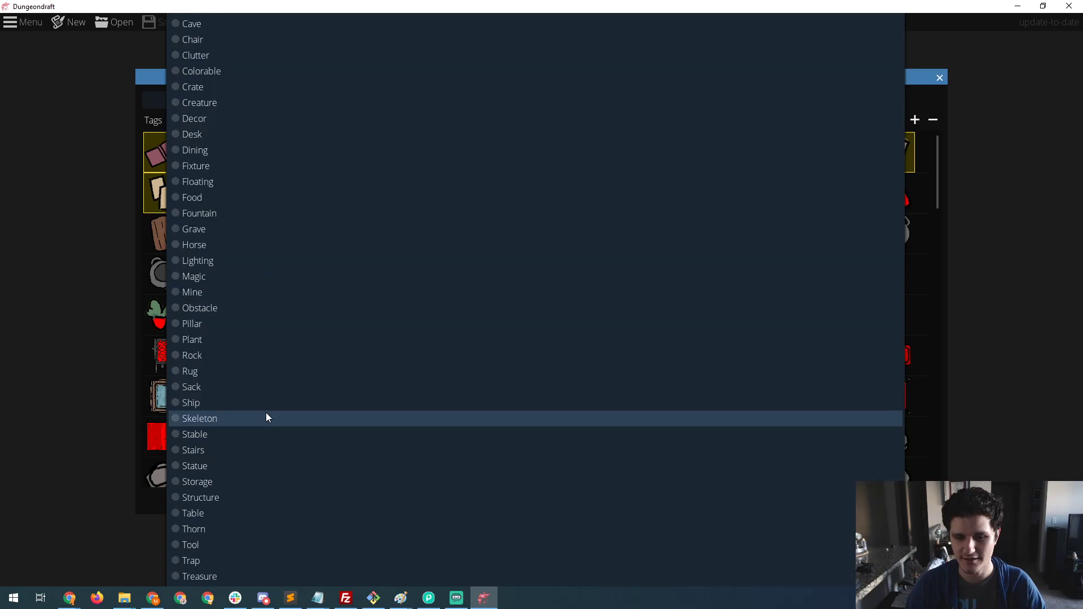
scroll(179, 211, "up", 3)
left_click(149, 79)
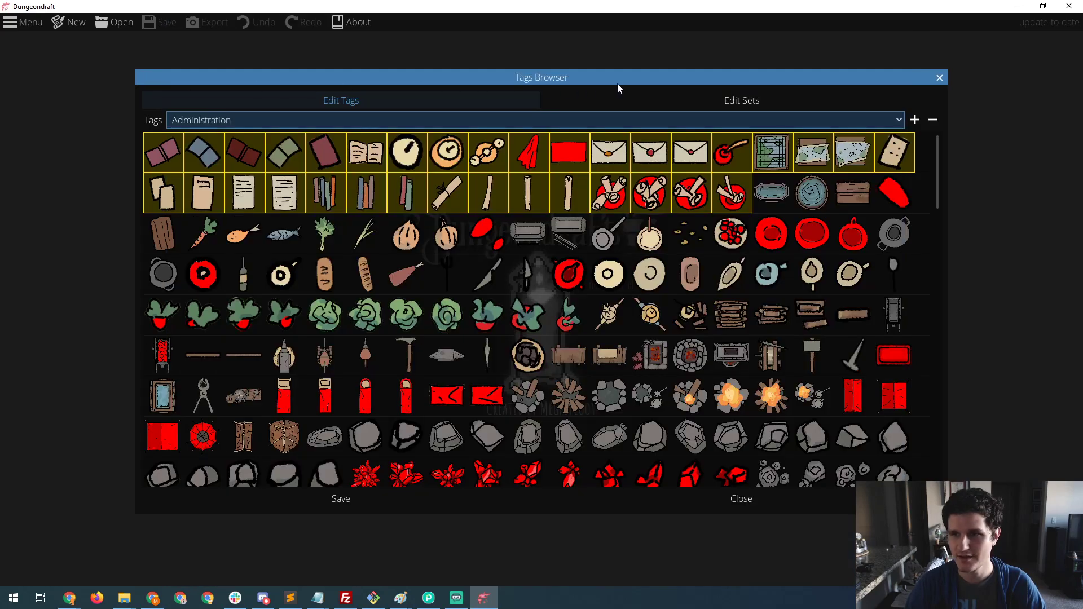
- Inspect the tags and objects in the Living Quarters set, then close the tags browser
left_click(637, 98)
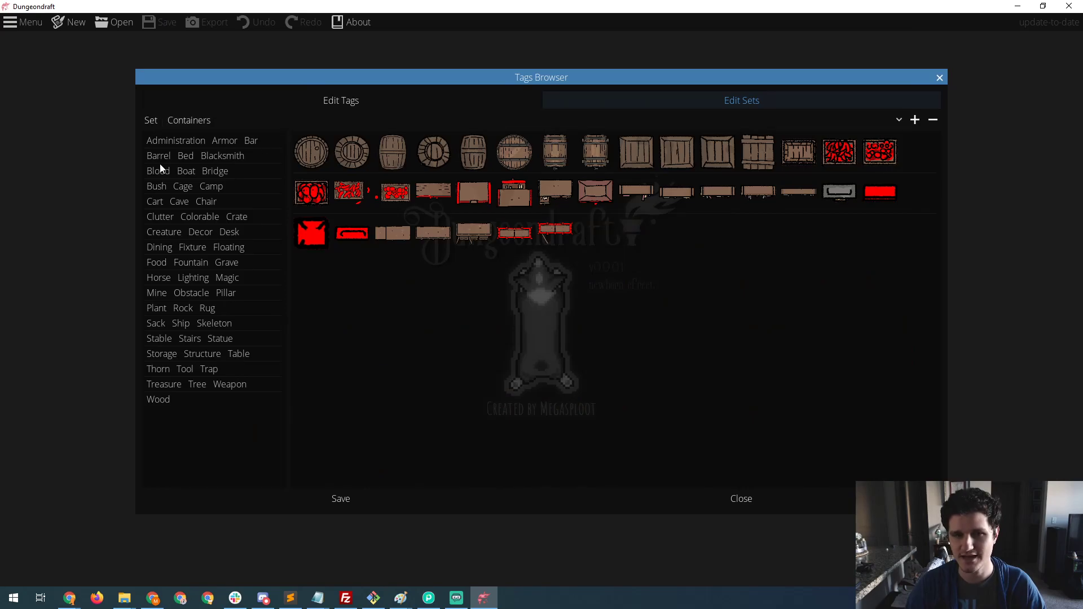
left_click(226, 122)
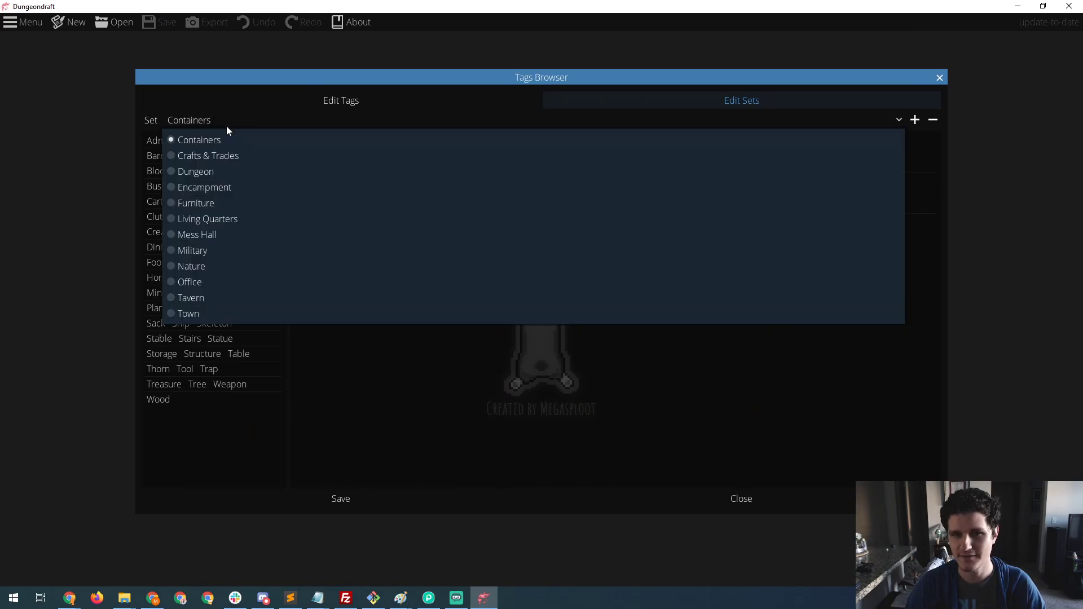
left_click(212, 219)
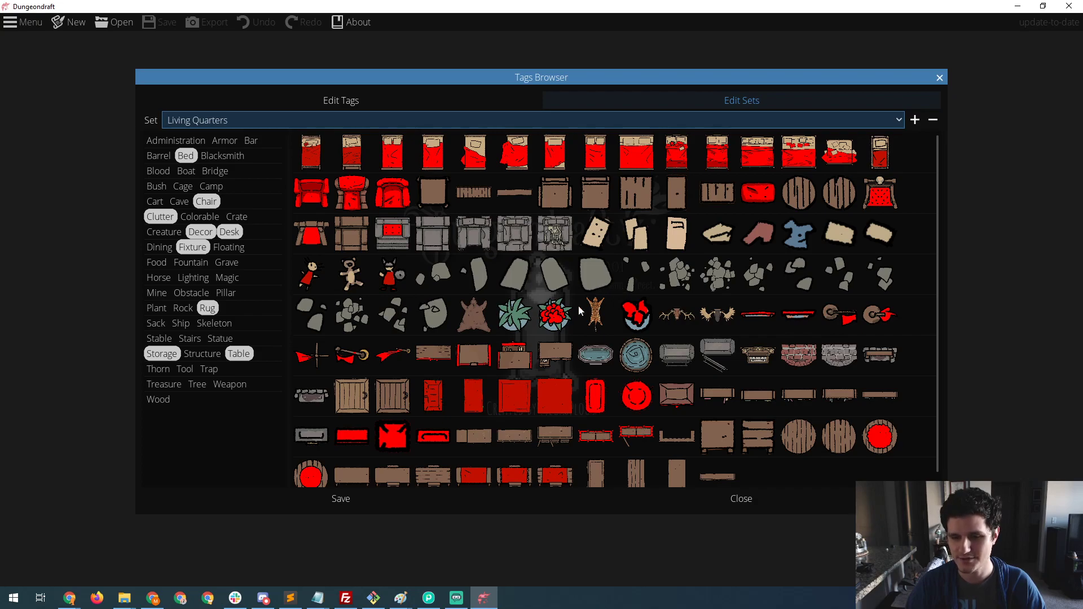
left_click(765, 505)
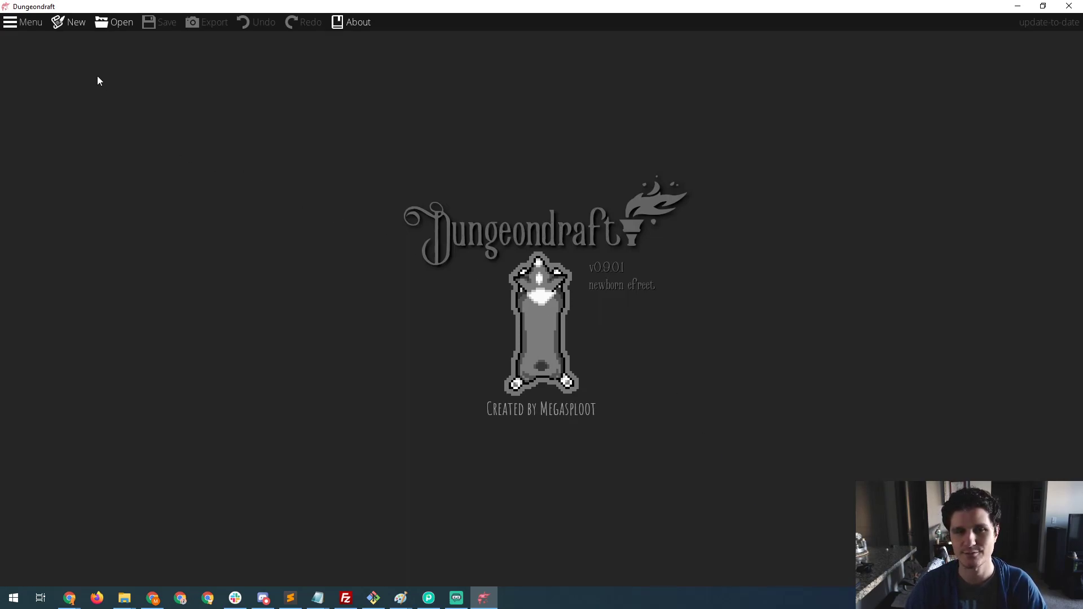
- Create a new map with the 55" TV size preset, starting with the Map Wizard
left_click(32, 24)
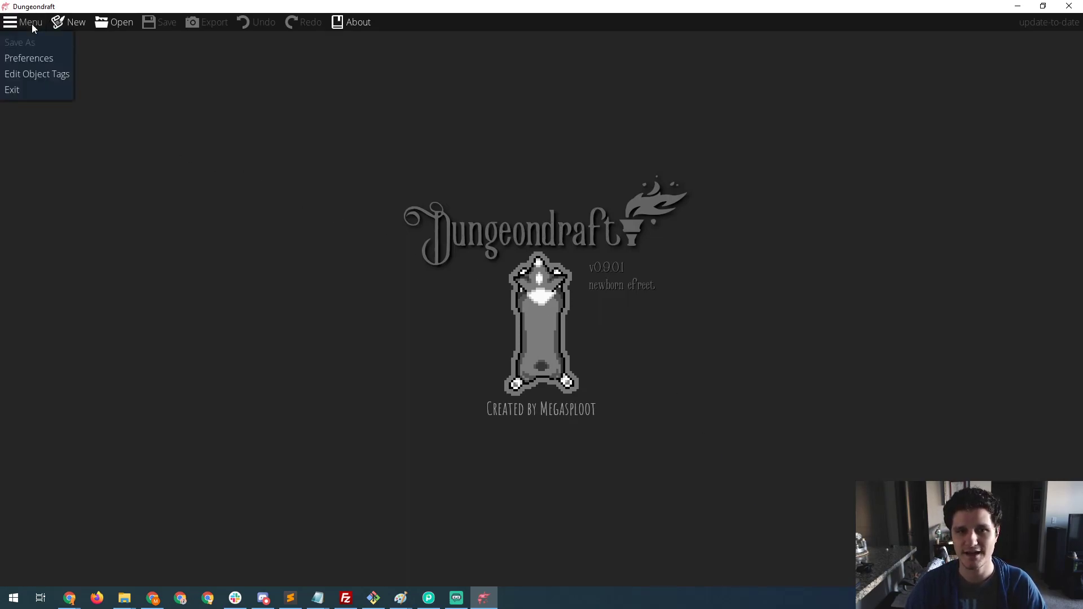
left_click(67, 24)
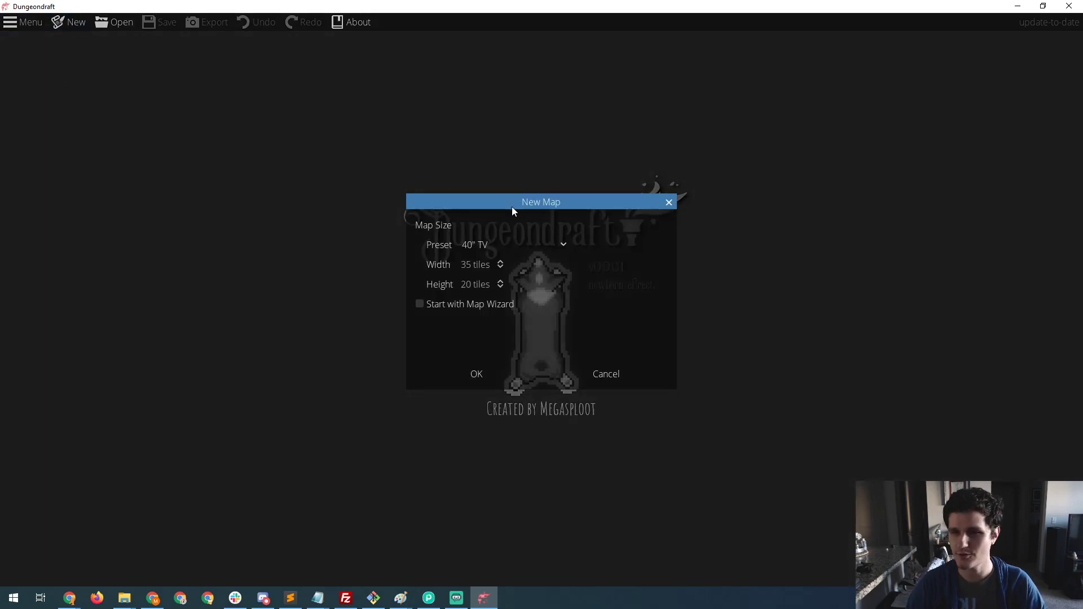
left_click(519, 243)
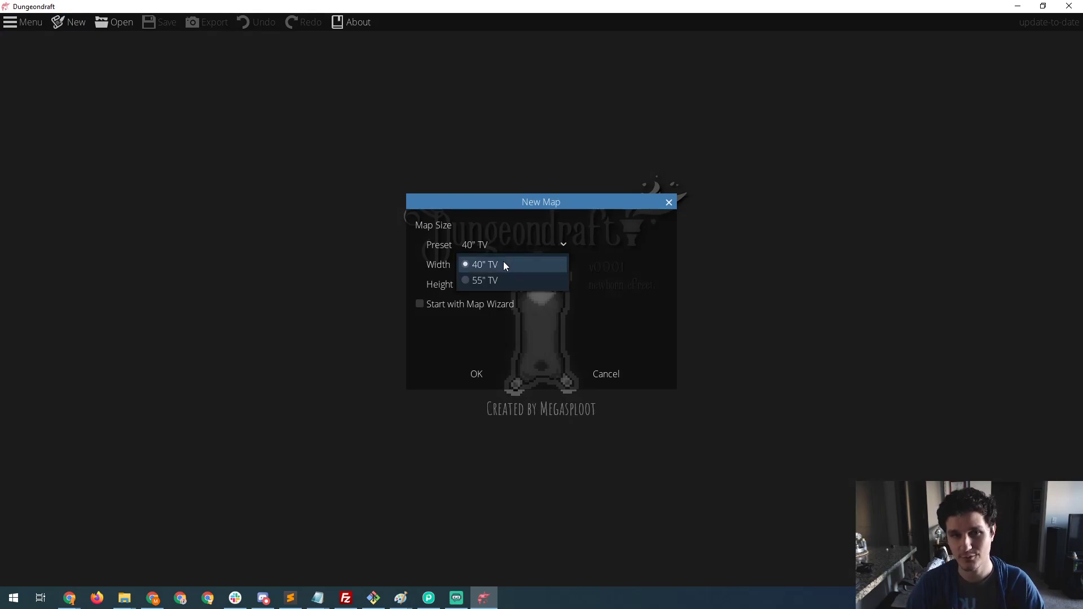
left_click(535, 229)
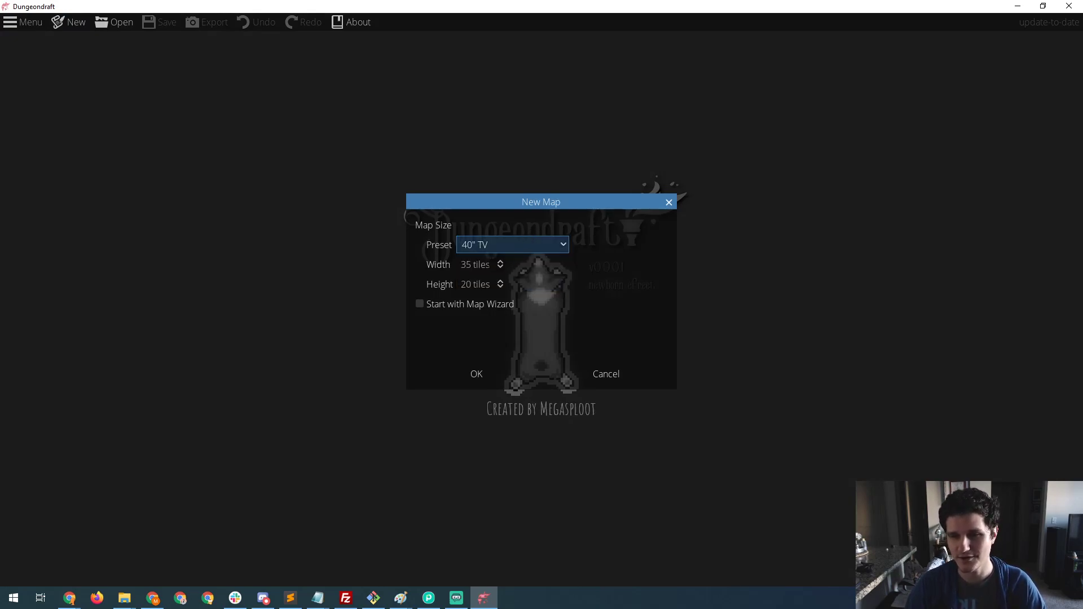
left_click(481, 266)
left_click_drag(468, 267, 462, 267)
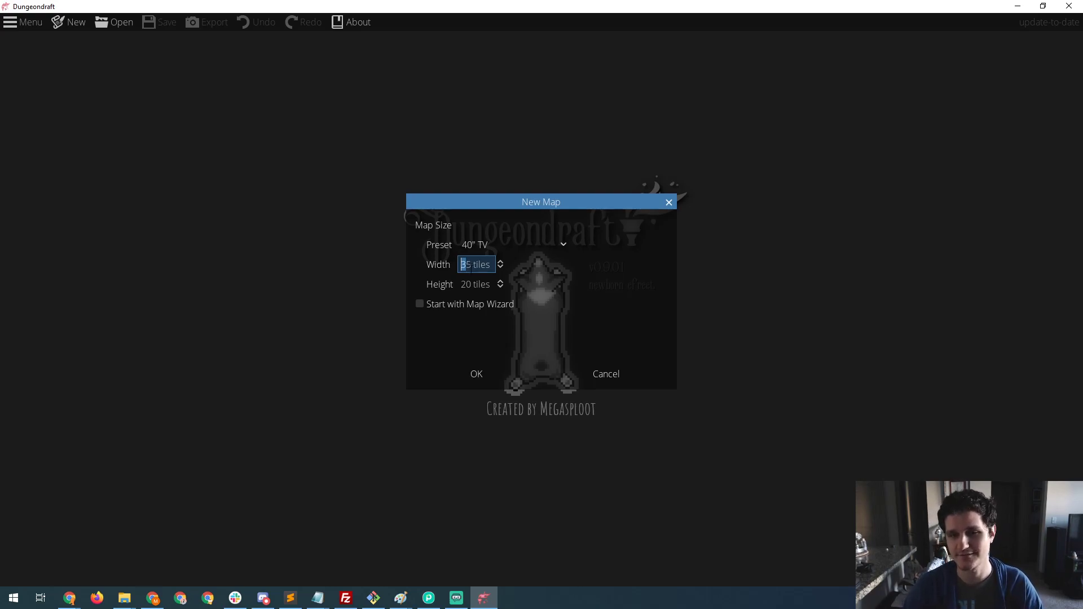
left_click(485, 245)
left_click(474, 277)
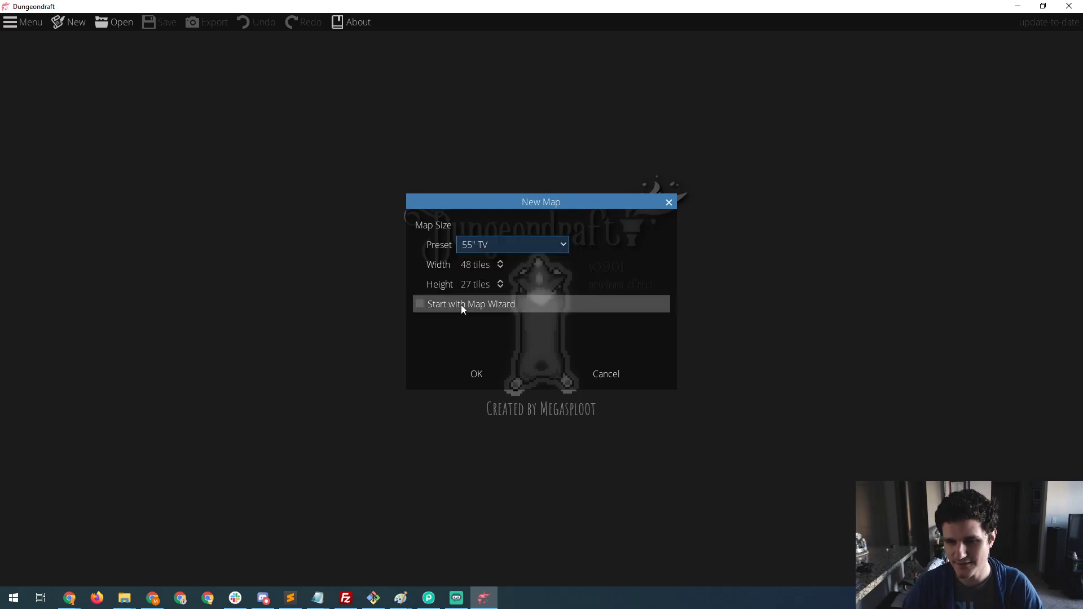
left_click(423, 303)
left_click(477, 370)
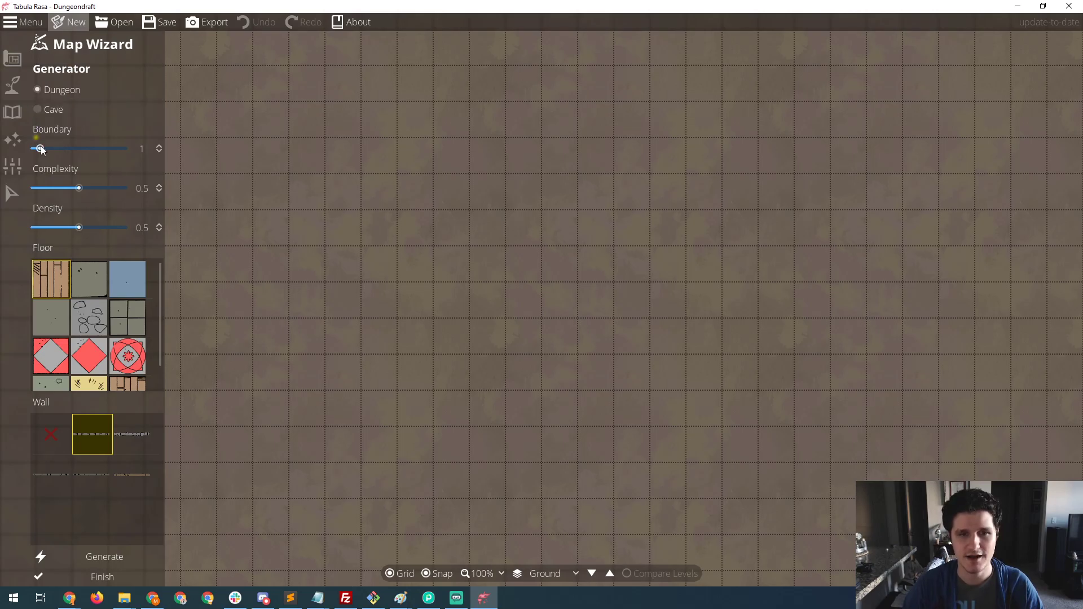
- Set both the complexity and the density of the dungeon generator to 0.8
left_click(486, 574)
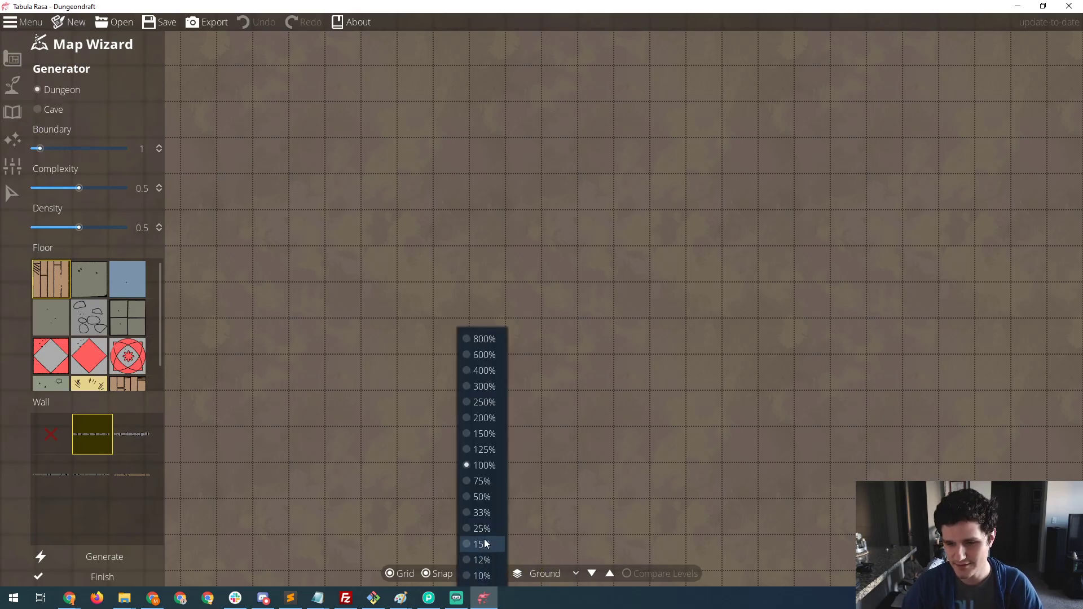
left_click(481, 499)
left_click_drag(469, 357, 546, 351)
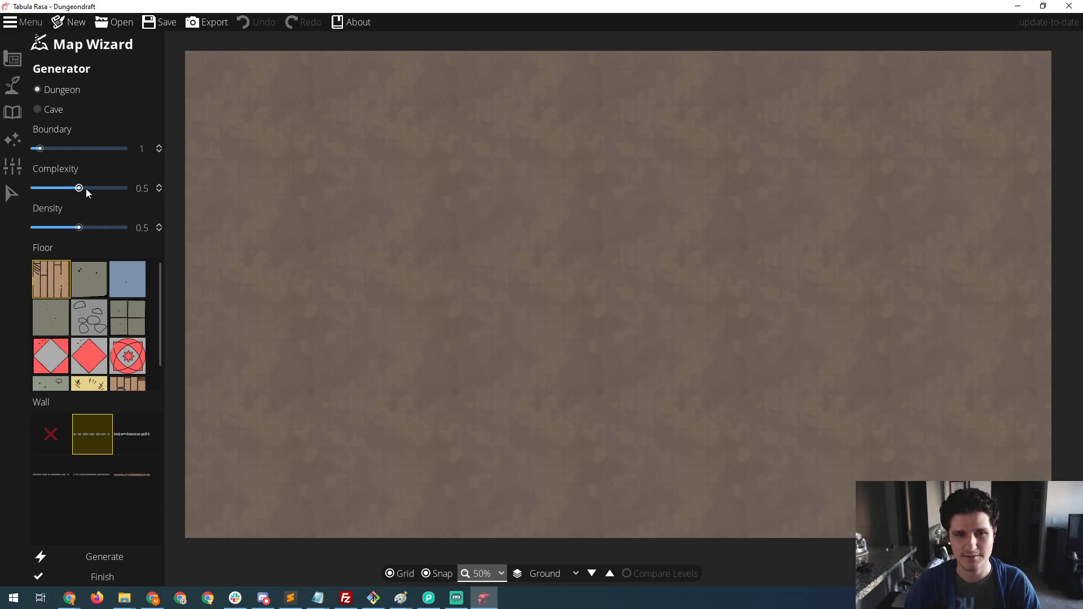
left_click_drag(79, 189, 103, 189)
left_click_drag(81, 227, 106, 227)
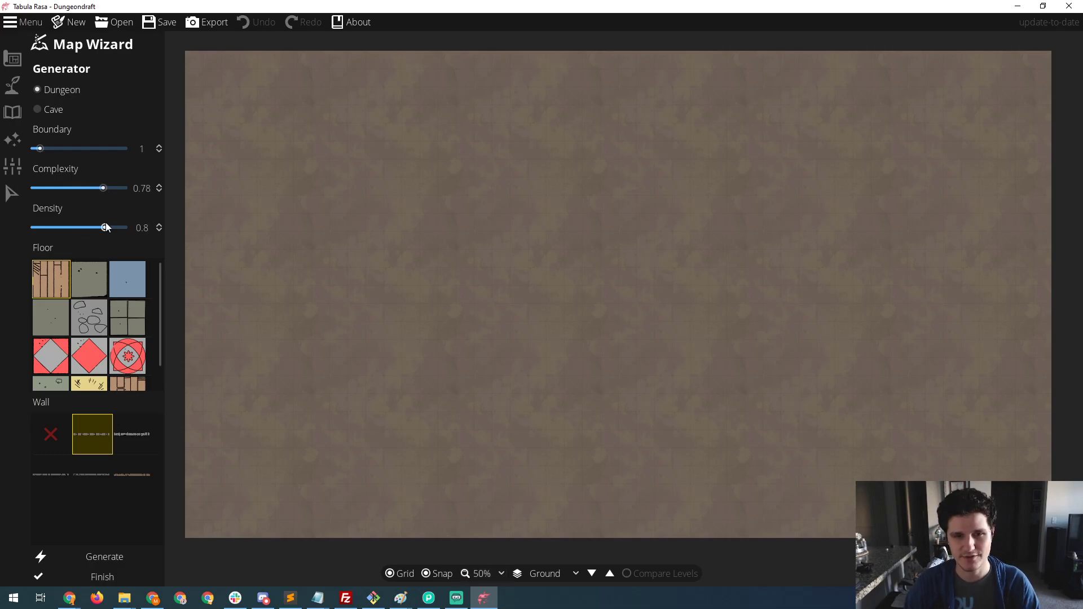
left_click_drag(103, 189, 105, 190)
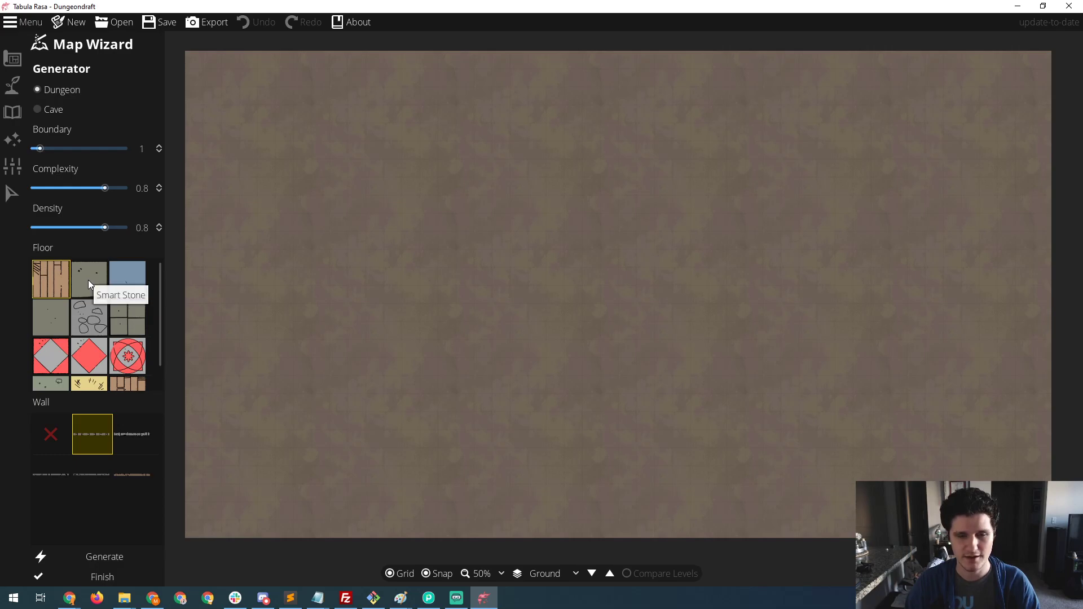
- Choose the Cobble wall style, keep the wooden plank floor, and generate the dungeon
scroll(134, 380, "down", 1)
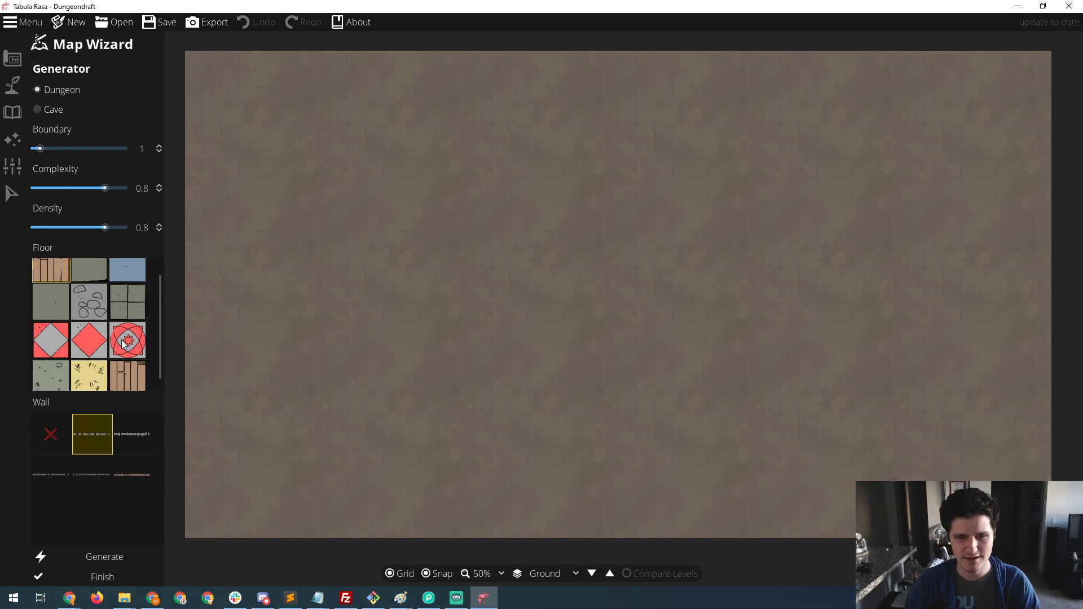
scroll(83, 354, "up", 1)
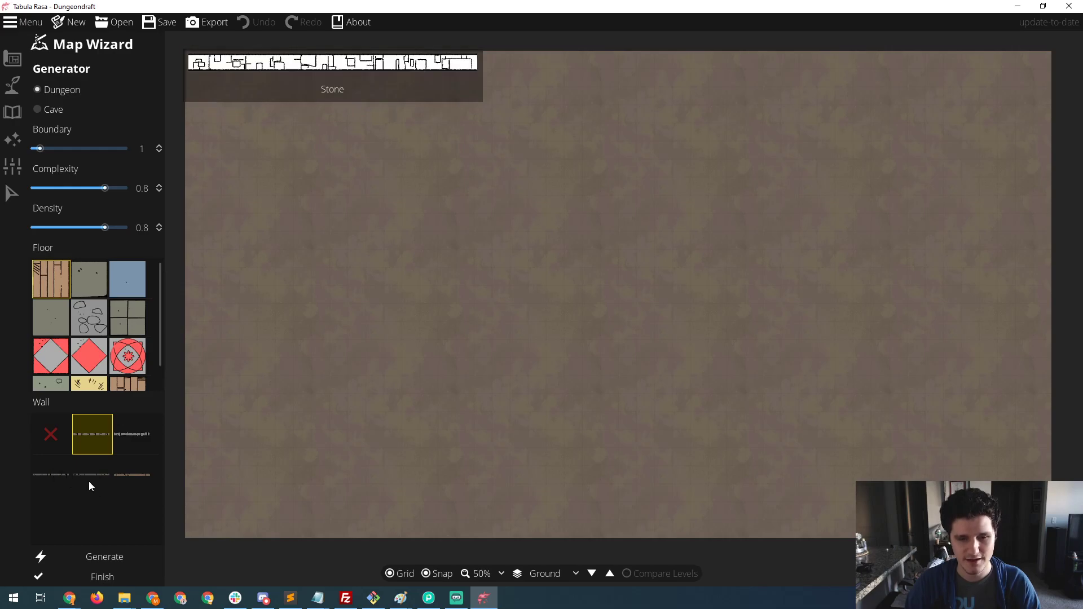
left_click(127, 439)
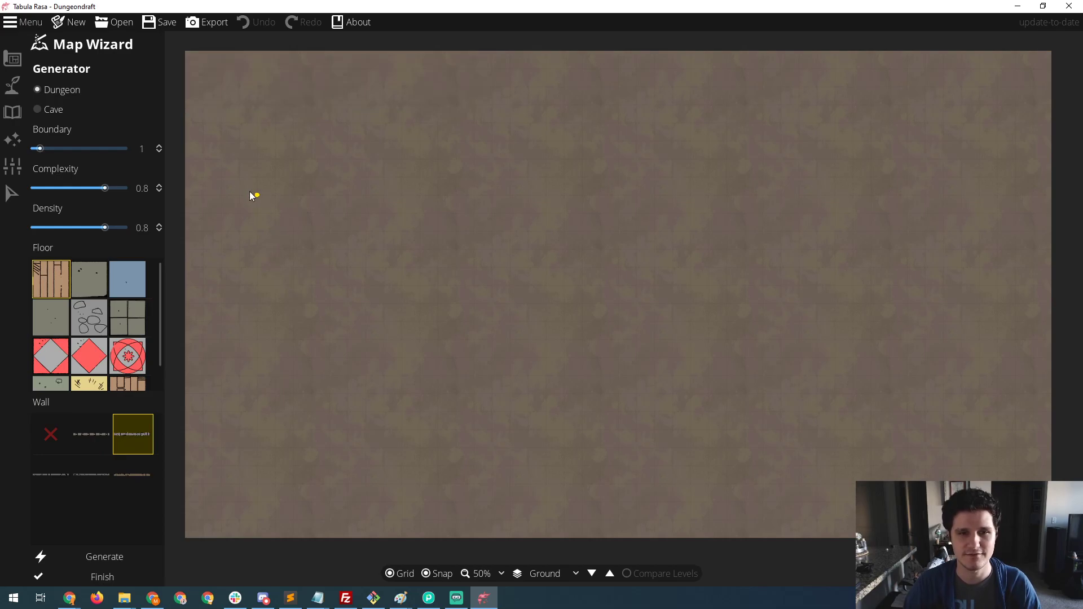
left_click(96, 554)
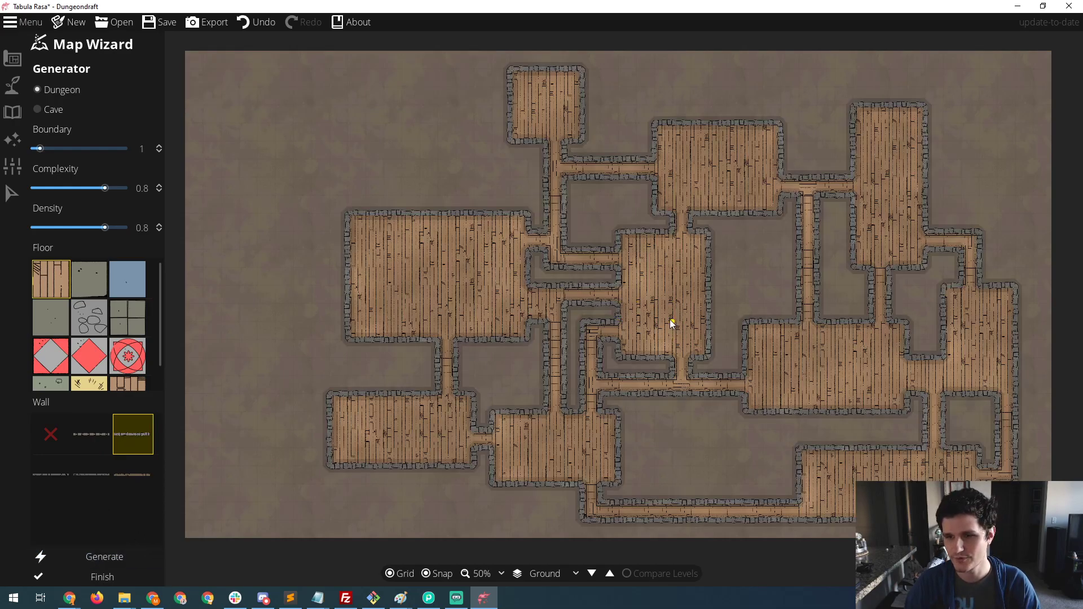
- Regenerate the dungeon with complexity 0.32, and once more with density also at 0.32
left_click_drag(106, 188, 62, 189)
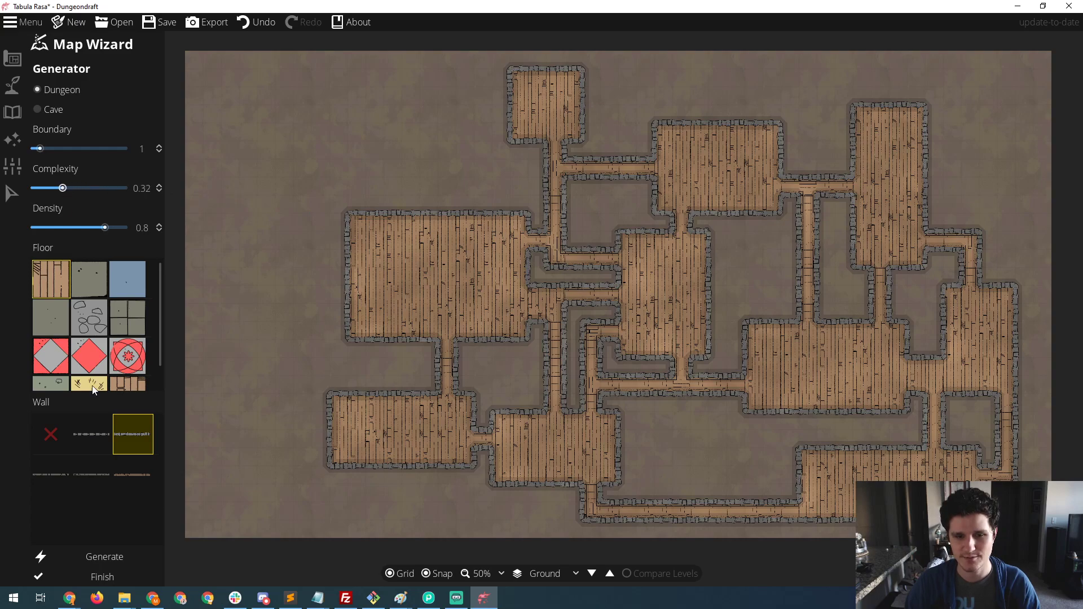
left_click(103, 557)
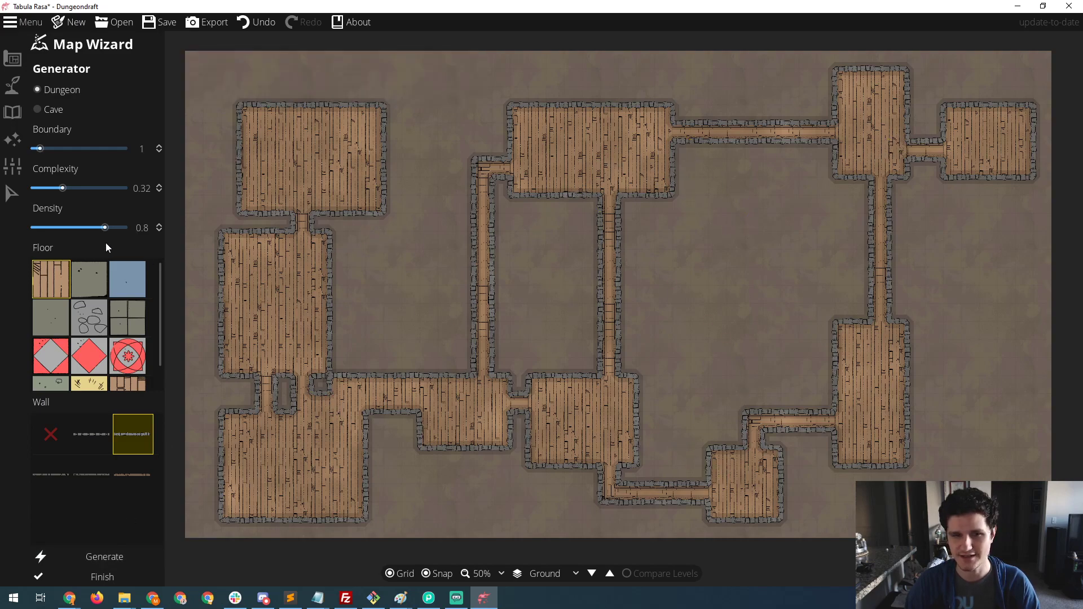
left_click_drag(110, 224, 63, 228)
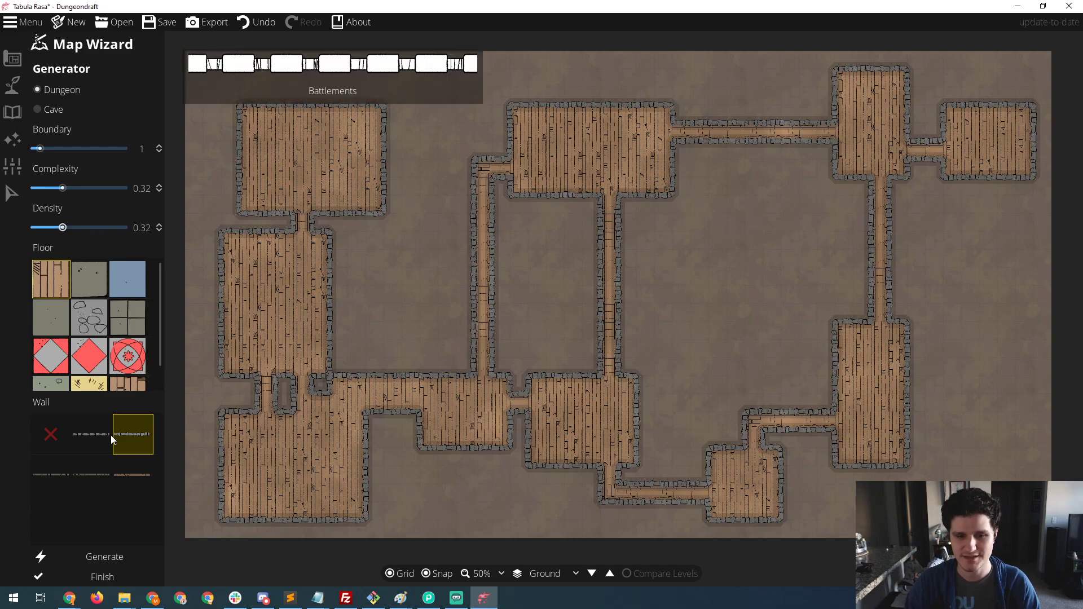
left_click(108, 556)
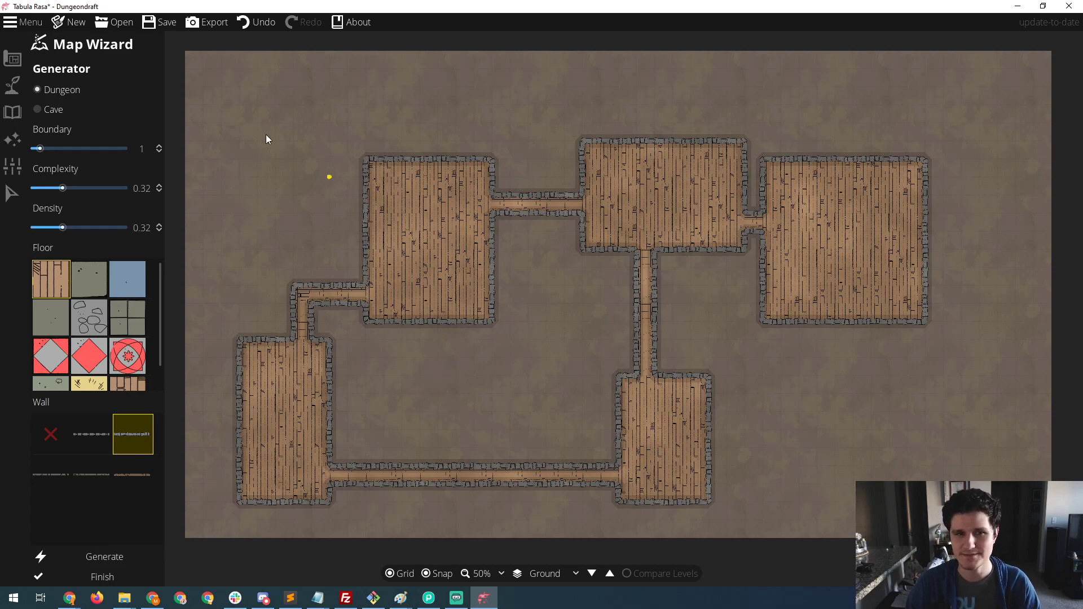
- Regenerate the dungeon with a boundary of 12 and switch the generator type to Cave
left_click_drag(67, 149, 103, 148)
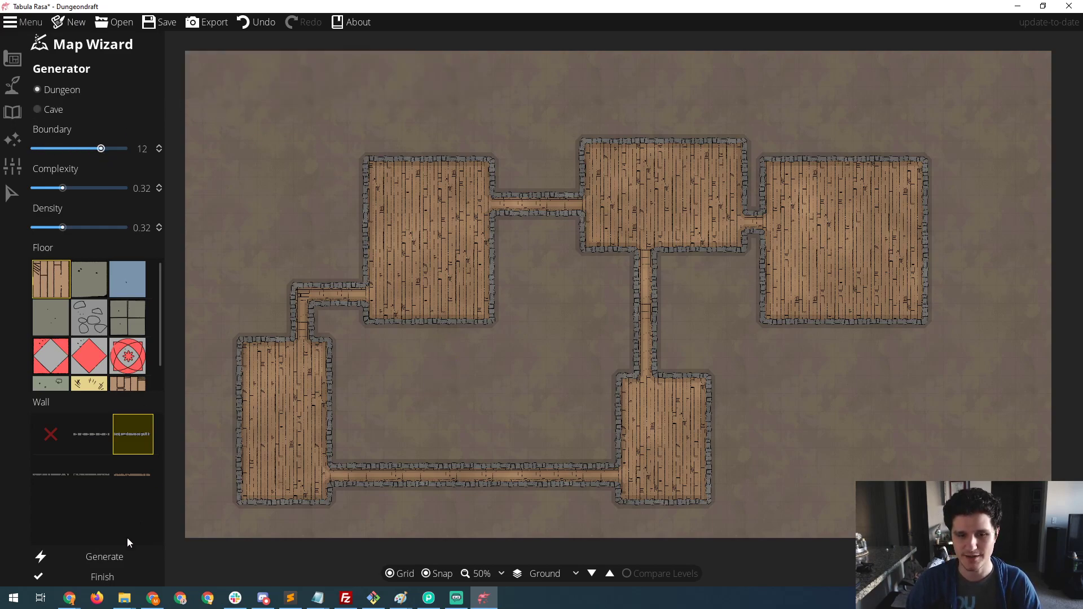
left_click(119, 557)
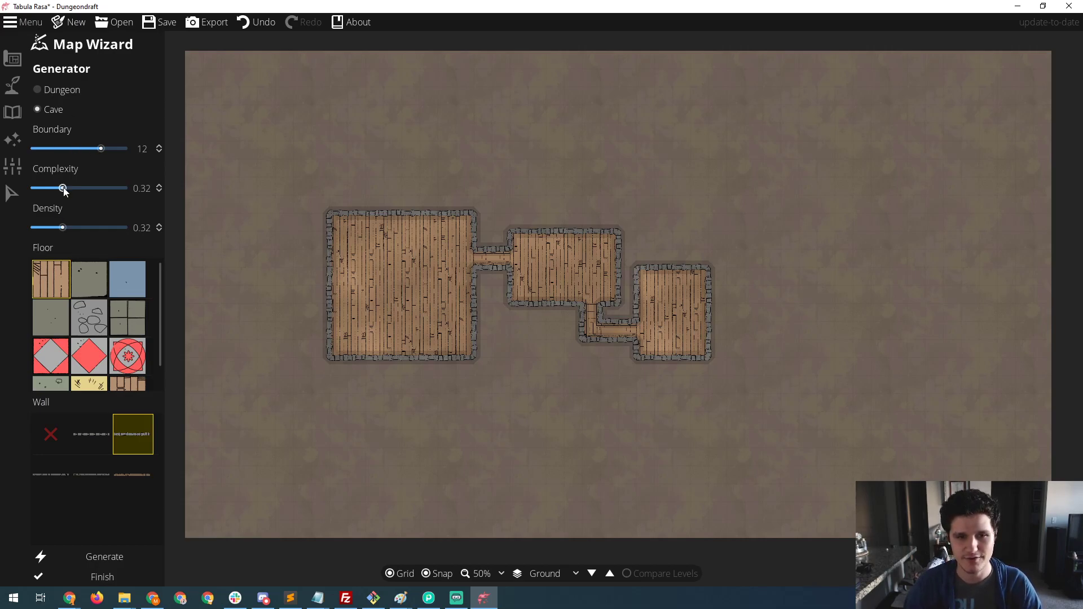
mouse_move(98, 430)
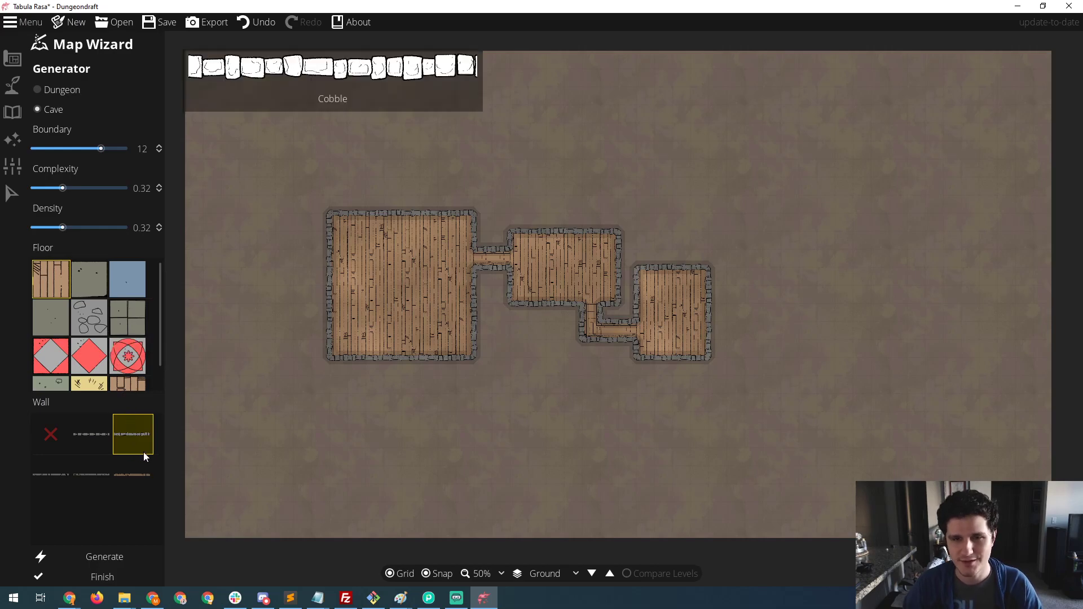
- Generate a cave, and regenerate it several times with boundary 4, complexity 0.72 and density 0.74
left_click(118, 557)
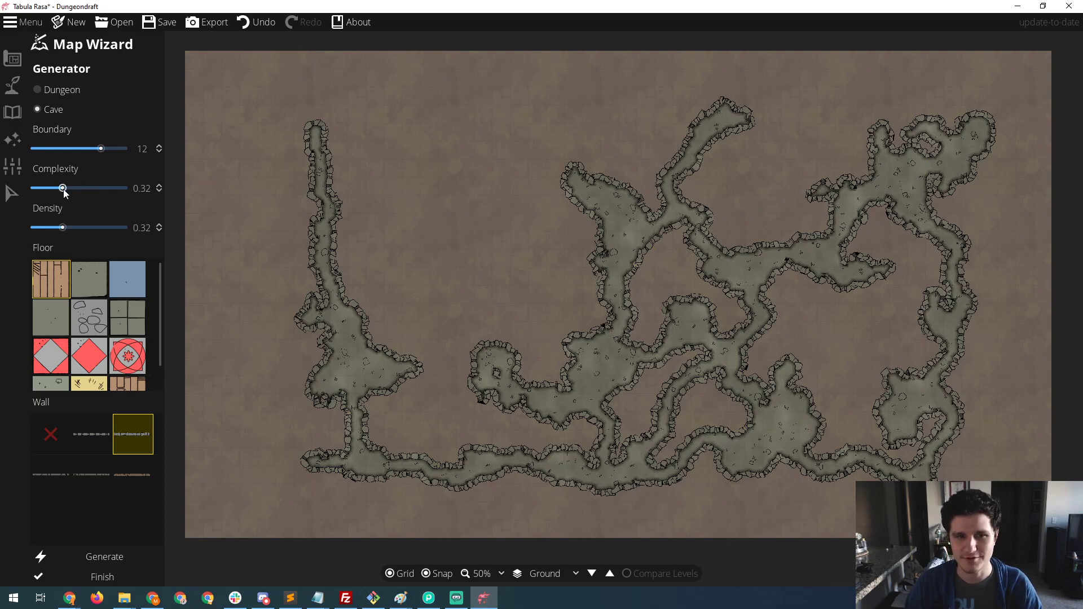
left_click_drag(99, 149, 56, 149)
left_click_drag(62, 188, 100, 192)
left_click_drag(63, 228, 101, 231)
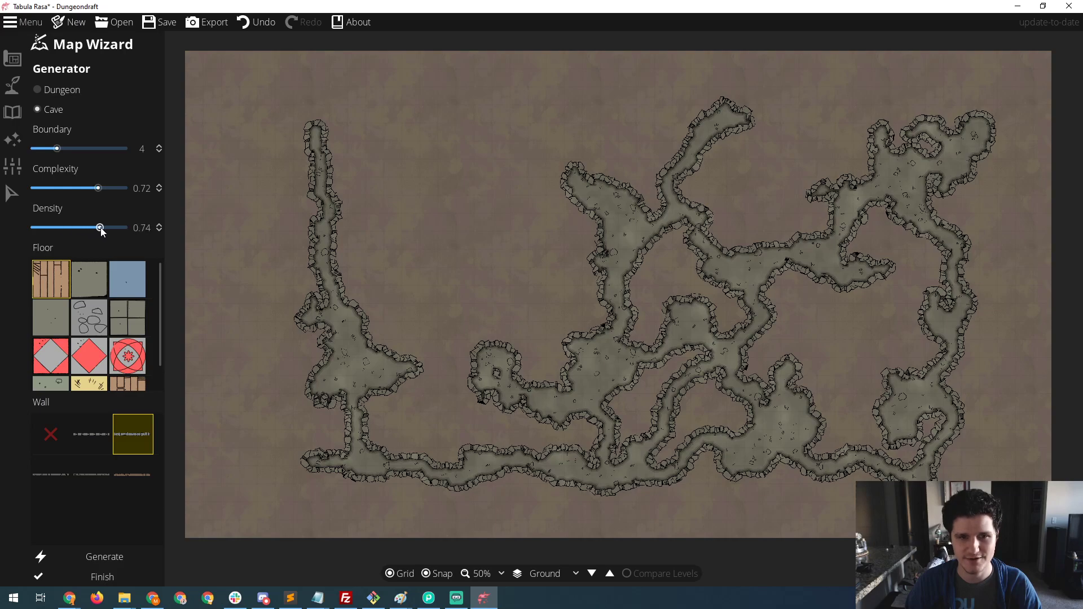
left_click(117, 557)
left_click(118, 557)
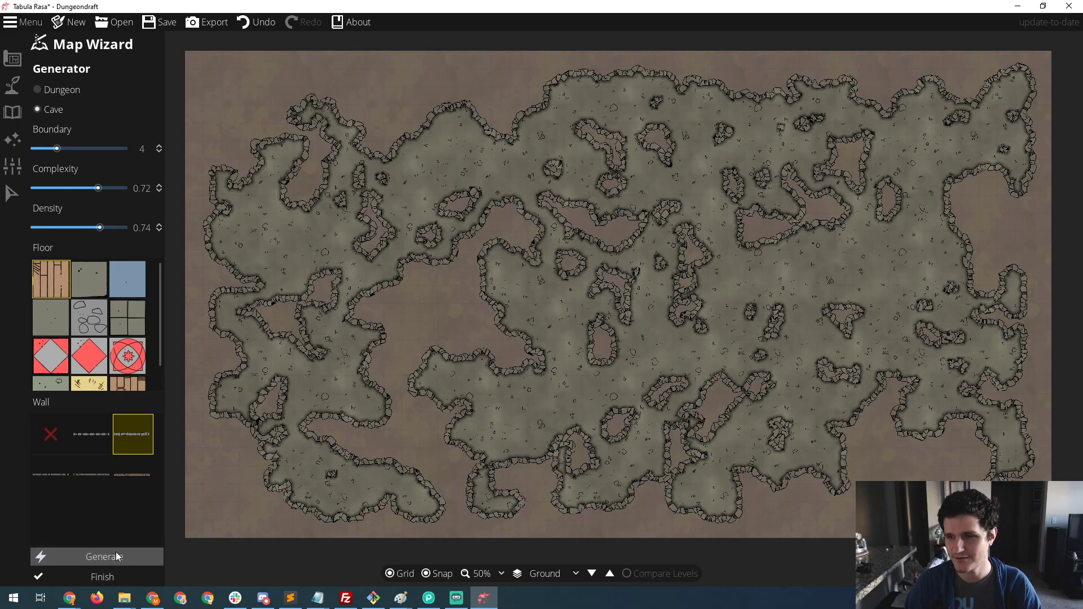
left_click(118, 557)
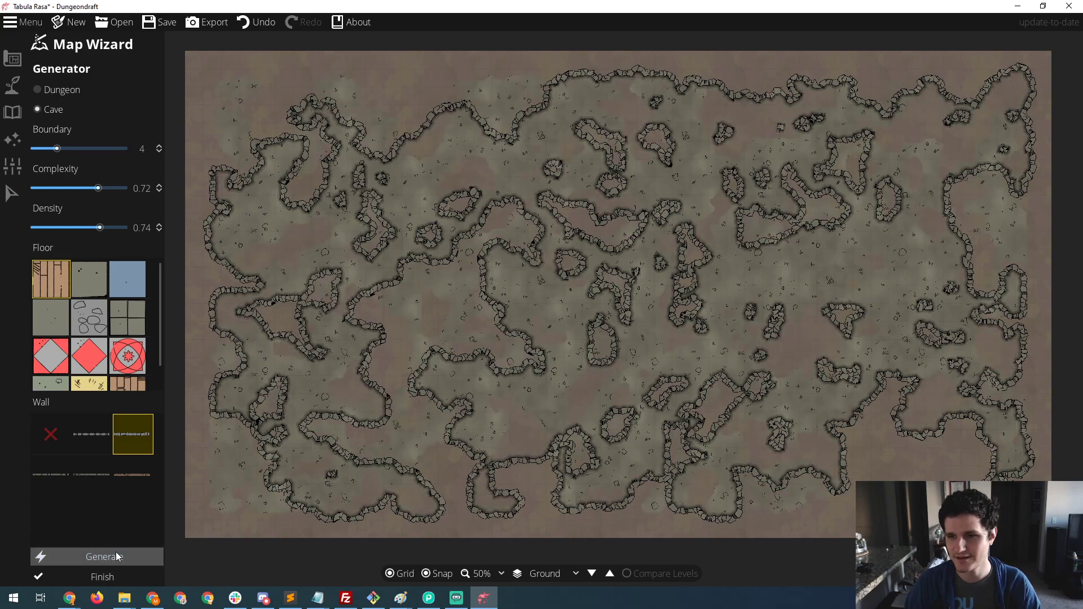
left_click(118, 557)
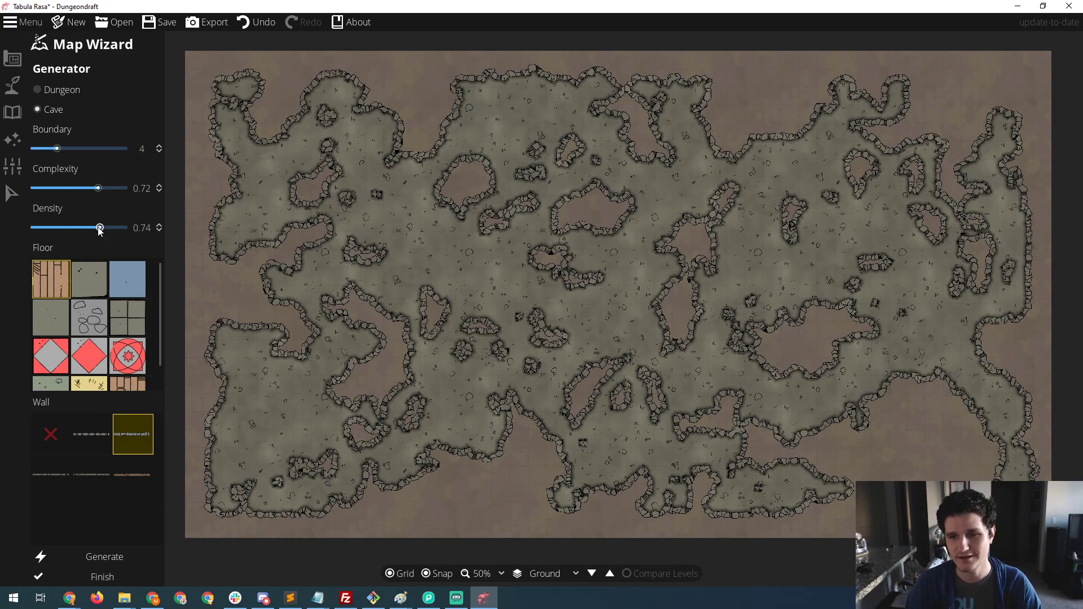
- Regenerate the cave with density 0.46 and complexity 0.5, and finish the Map Wizard
left_click_drag(100, 229, 75, 229)
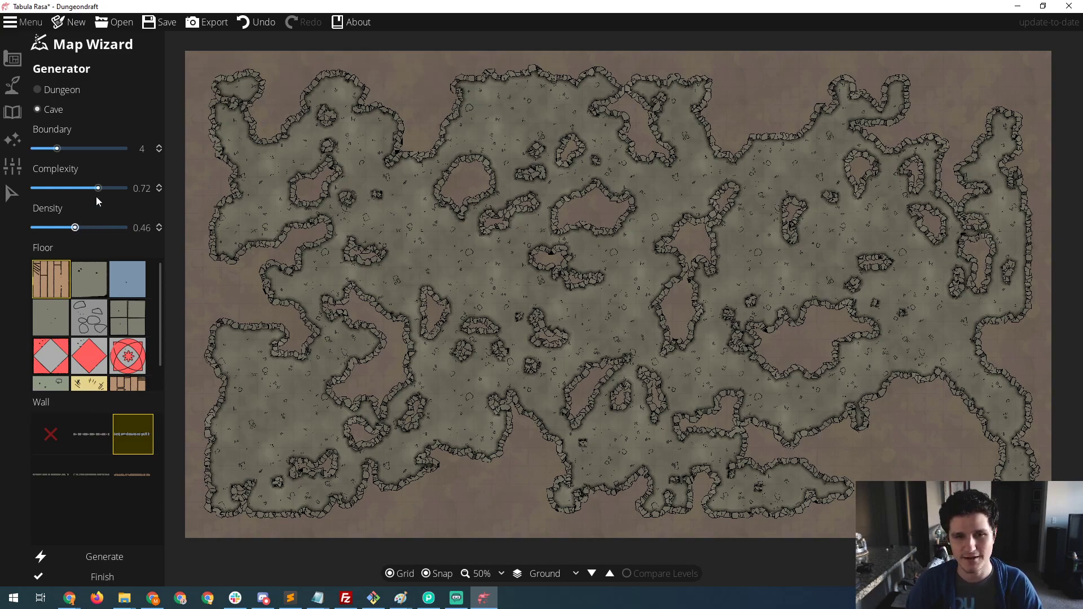
left_click_drag(98, 188, 80, 192)
left_click(98, 558)
left_click(97, 557)
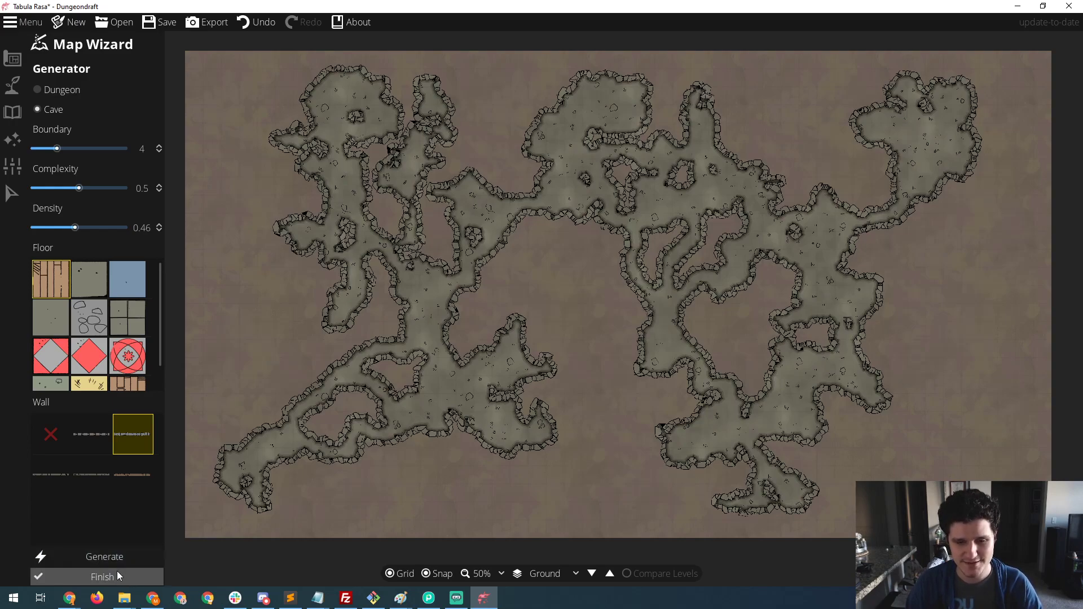
left_click(114, 575)
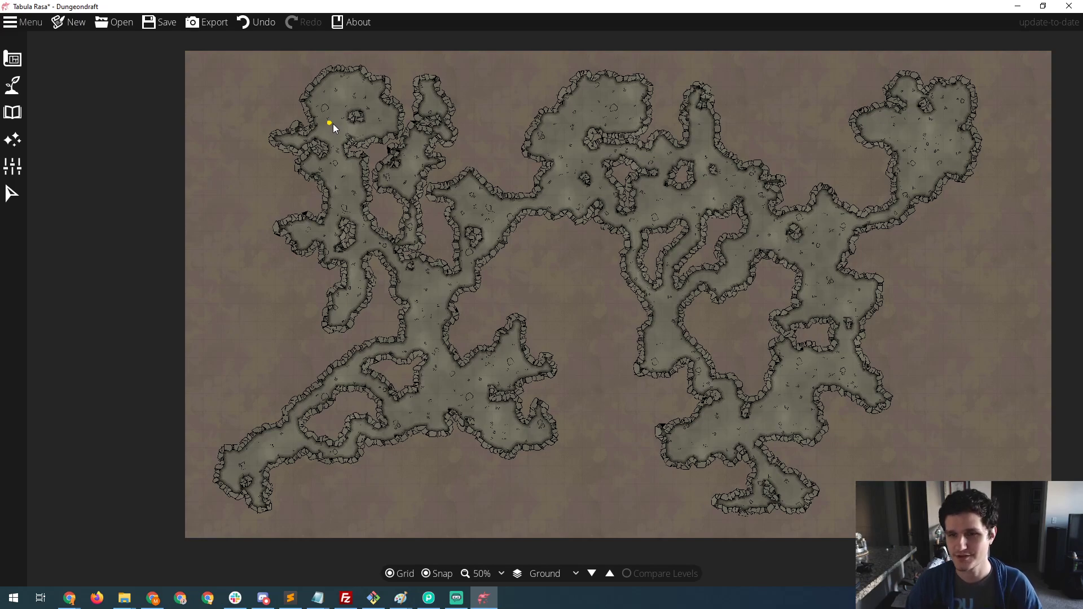
- With the Cave Brush, extend the cave's upper-left pocket outward and erase the branch at the lower-right end of the cave
left_click(13, 59)
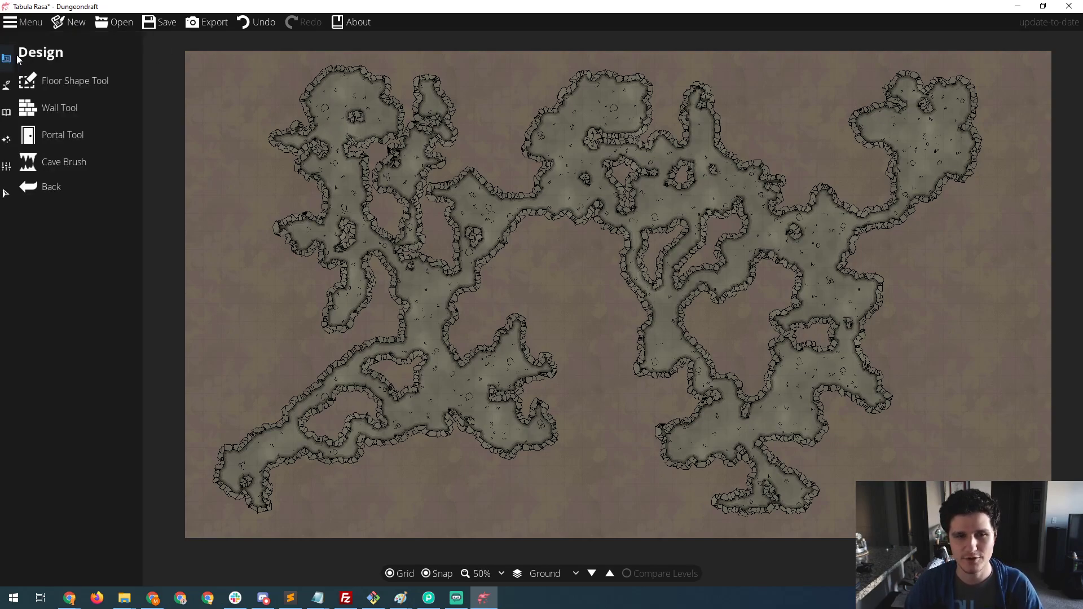
left_click(68, 165)
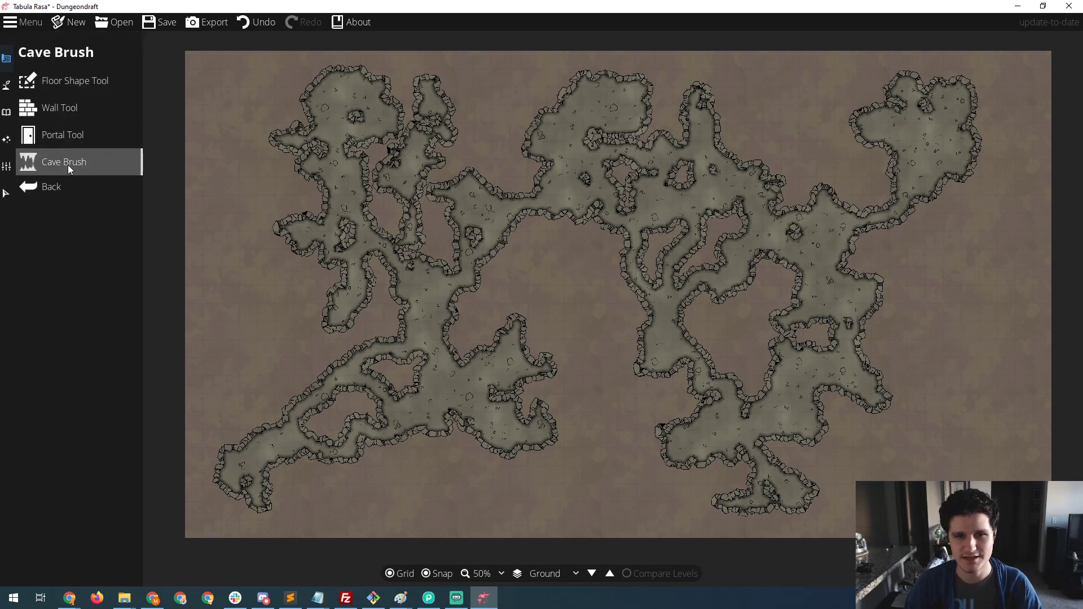
mouse_move(279, 161)
left_mouse_down()
mouse_move(266, 178)
mouse_move(300, 168)
mouse_move(257, 180)
left_mouse_up()
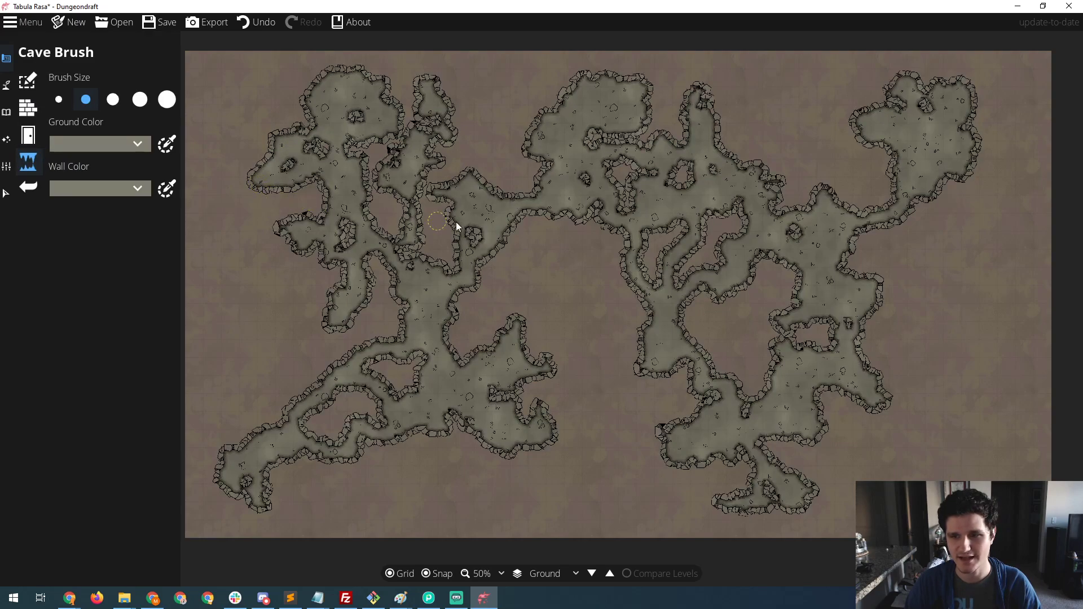
mouse_move(716, 503)
left_mouse_down()
mouse_move(783, 497)
mouse_move(743, 505)
mouse_move(770, 495)
mouse_move(773, 505)
mouse_move(821, 489)
left_mouse_up()
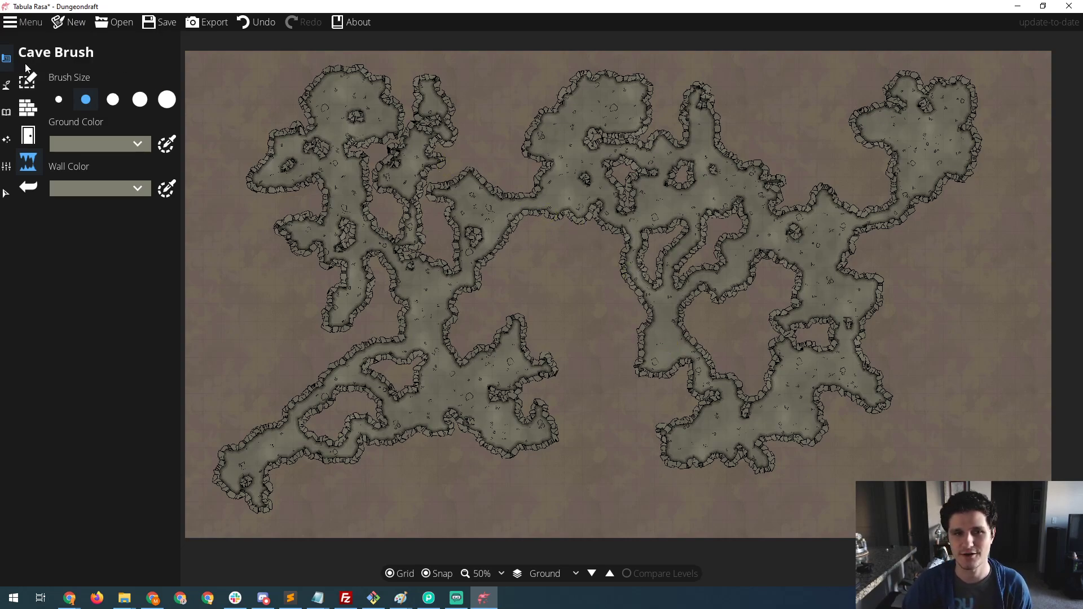
mouse_move(26, 63)
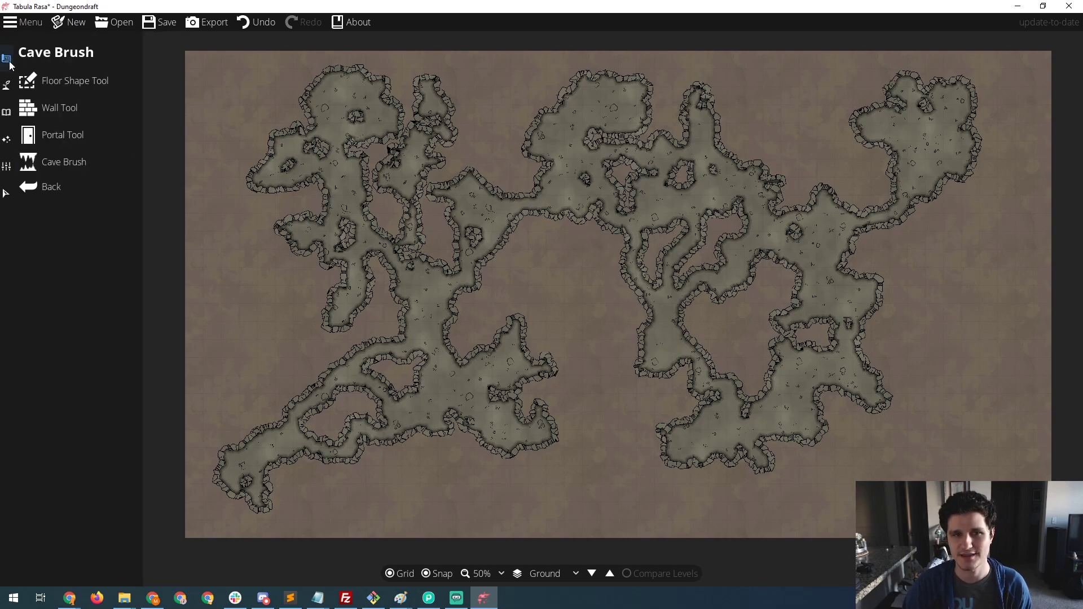